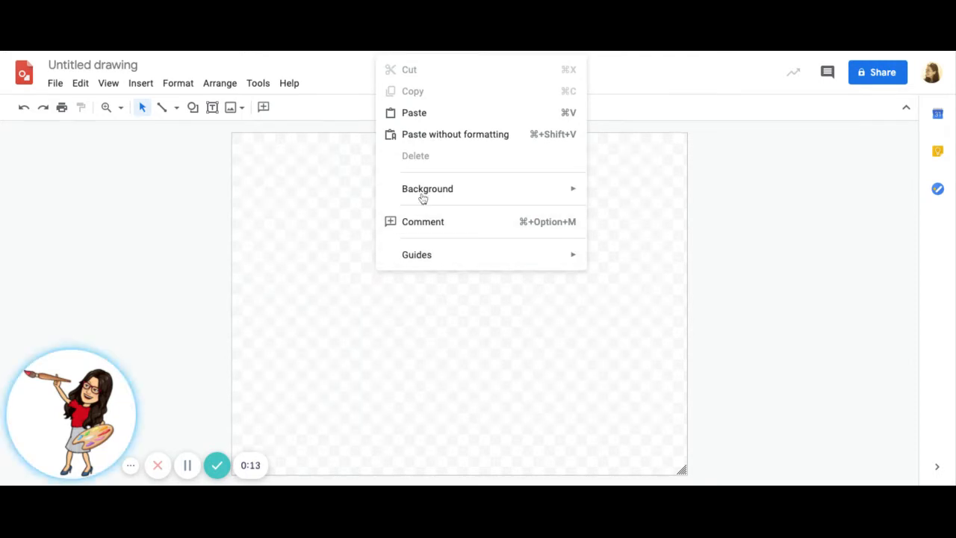
Set the drawing canvas background to solid white.
mouse_move(423, 193)
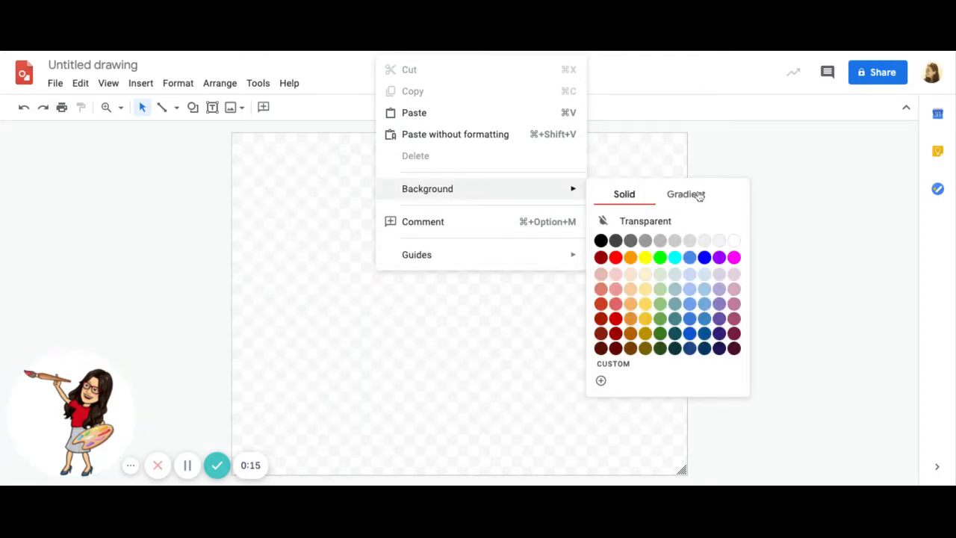
left_click(735, 248)
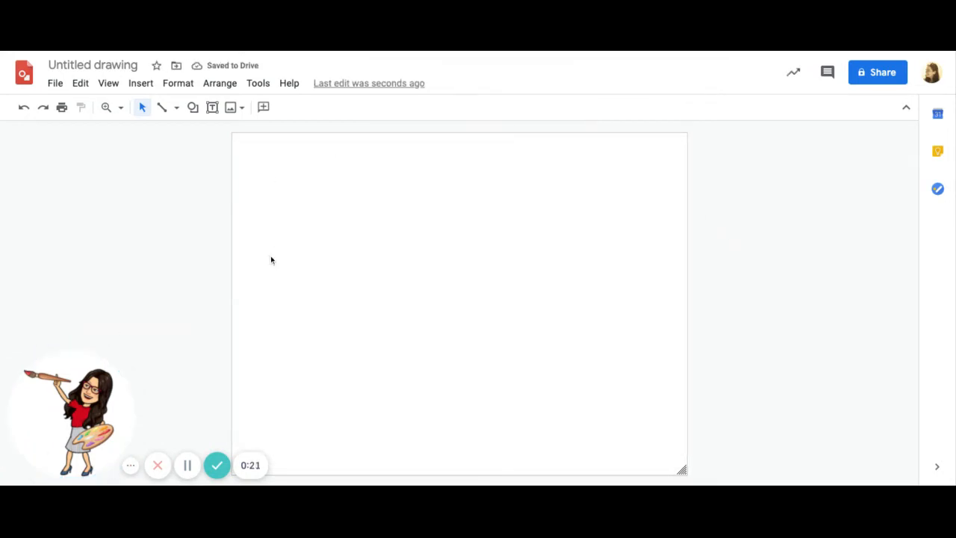
Draw a small square flush against the canvas's left edge, above mid-height, and fill it with black.
left_click(144, 84)
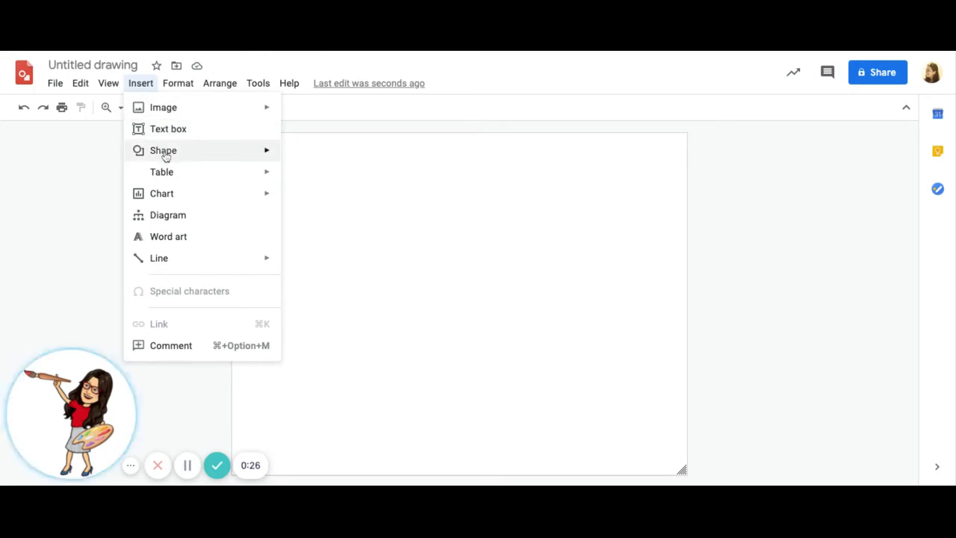
mouse_move(165, 156)
mouse_move(320, 156)
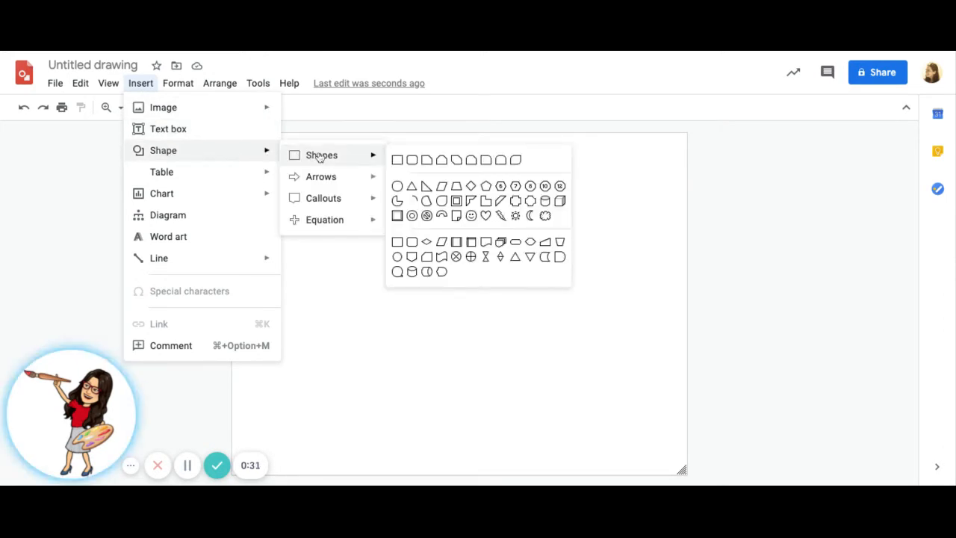
left_click(398, 160)
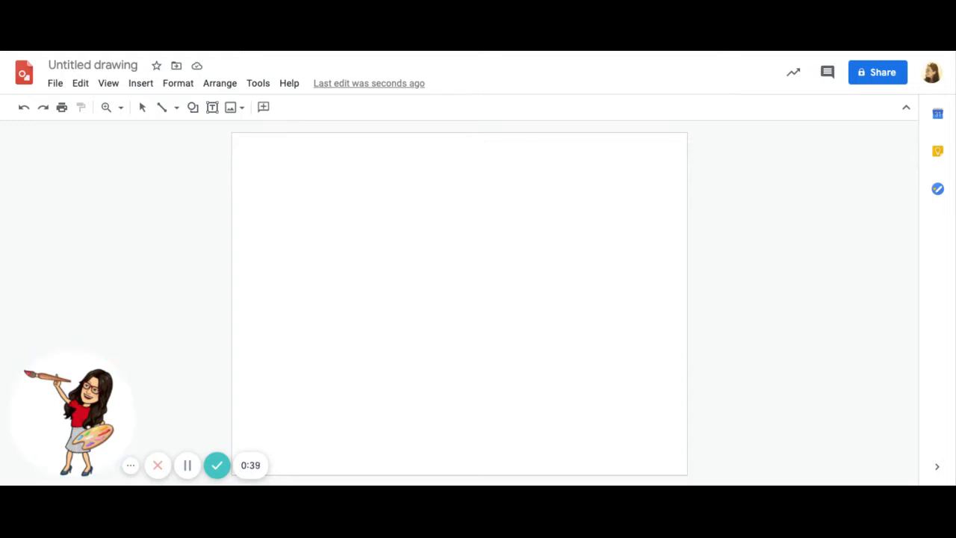
left_click_drag(240, 219, 282, 260)
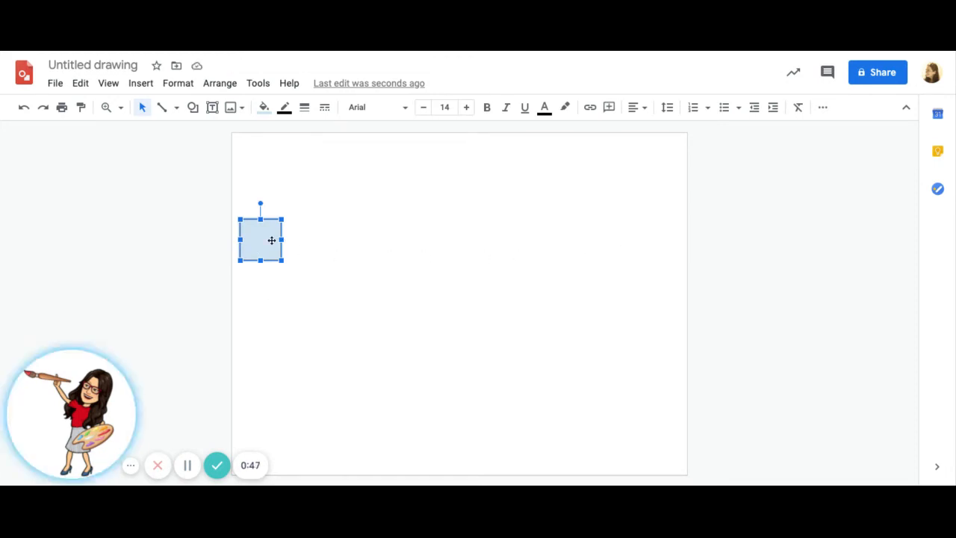
left_click_drag(270, 240, 262, 240)
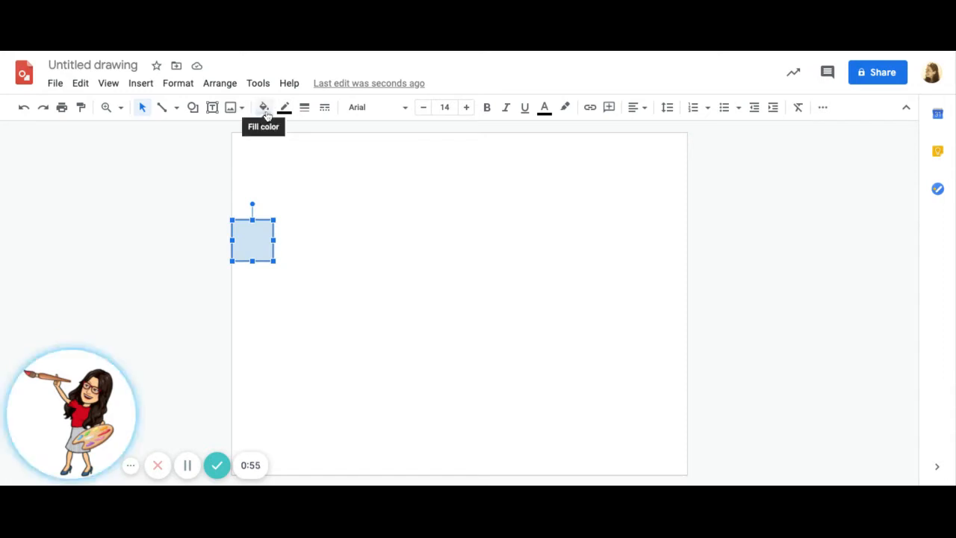
left_click(264, 109)
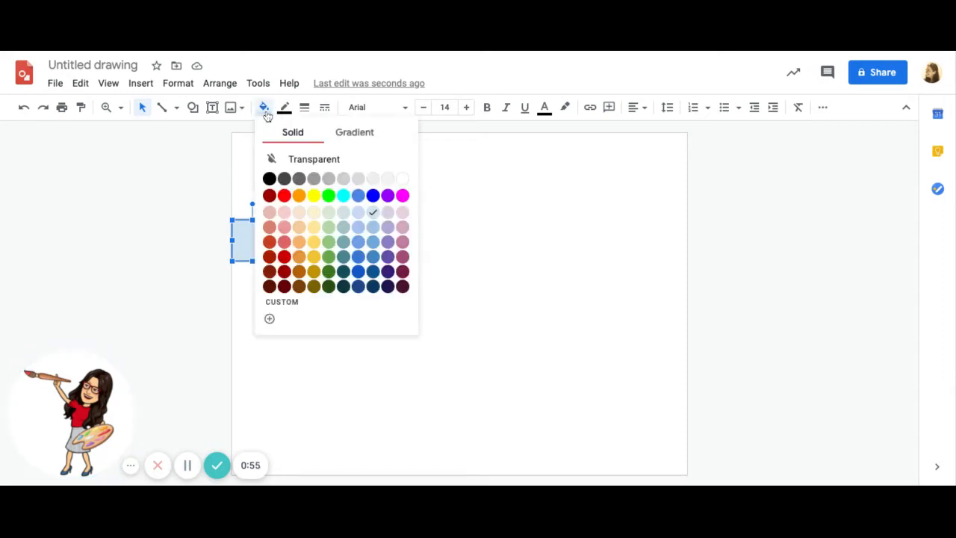
left_click(270, 179)
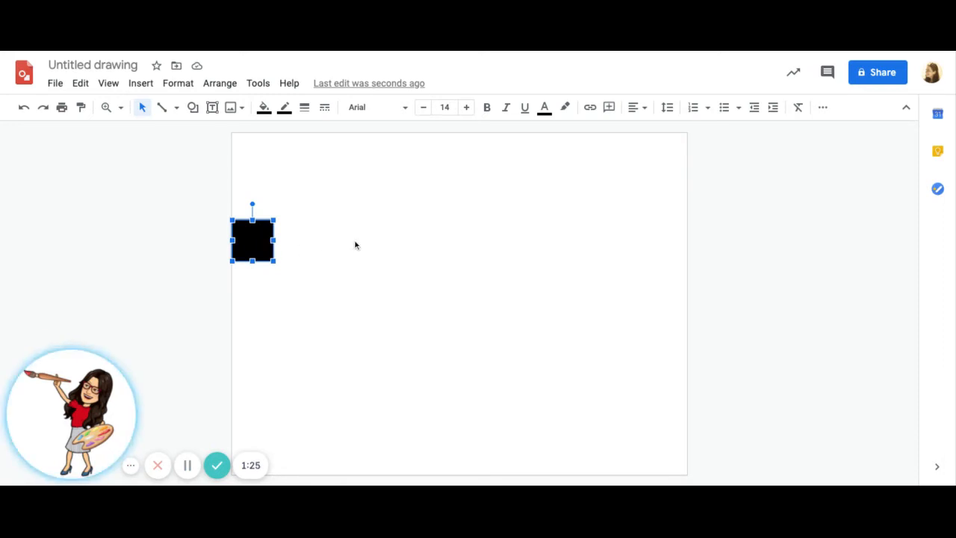
Duplicate the black square and place the copy directly against its right side, aligned in a row.
right_click(258, 239)
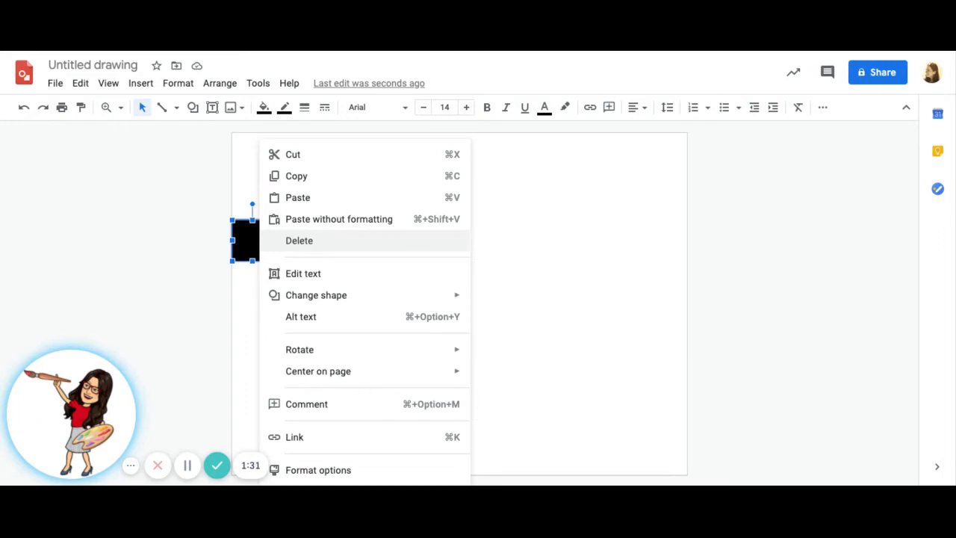
left_click(299, 178)
right_click(289, 246)
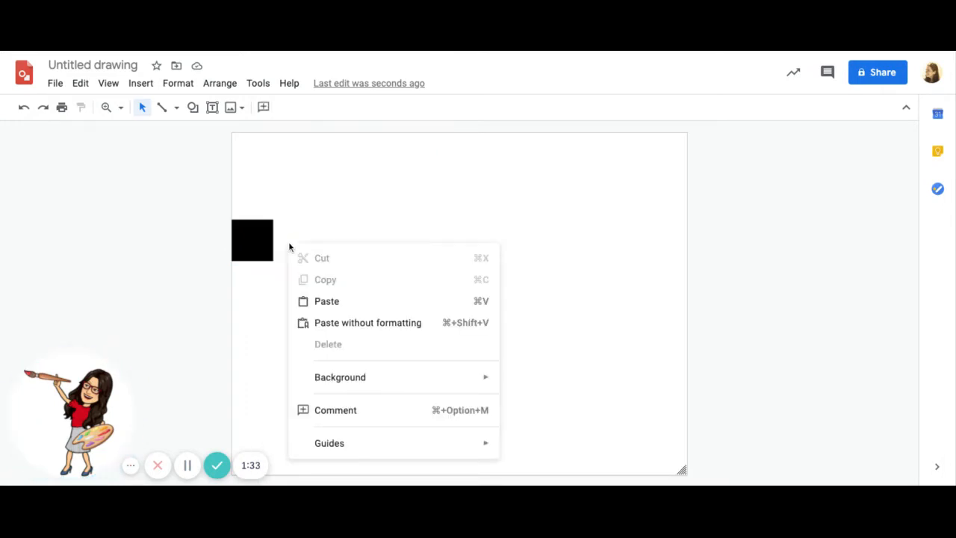
left_click(323, 305)
right_click(285, 259)
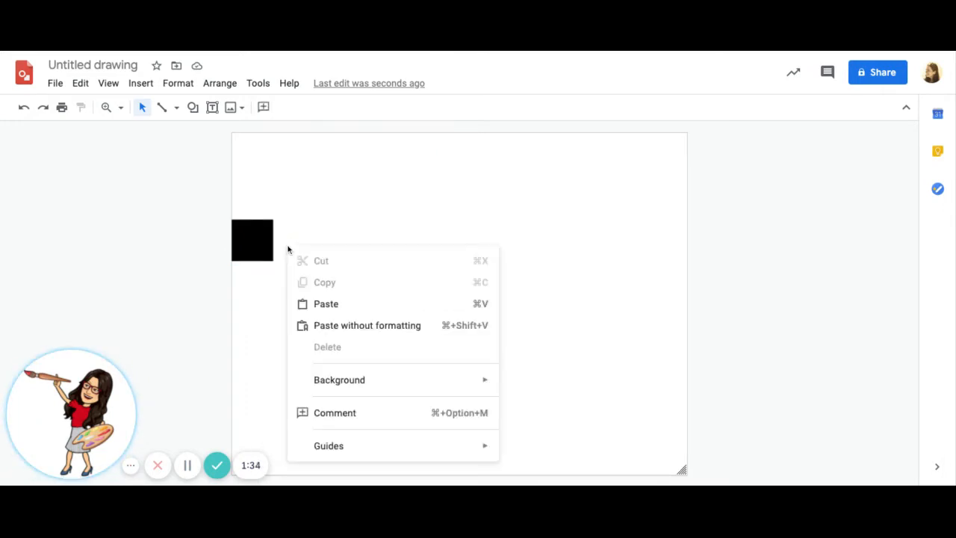
left_click(333, 312)
left_click_drag(266, 258, 305, 257)
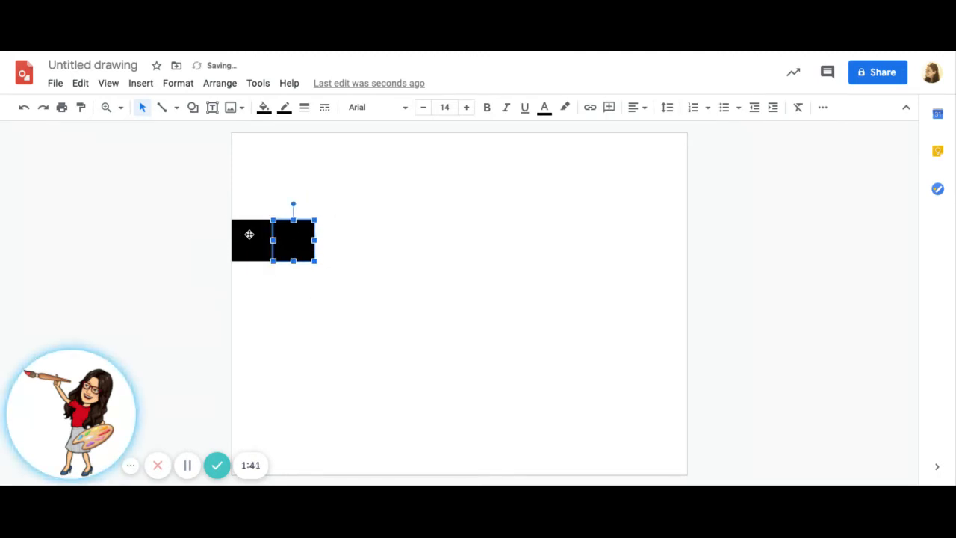
Fill the second square with the darkest grey, the shade right after black in the greyscale row.
left_click(263, 107)
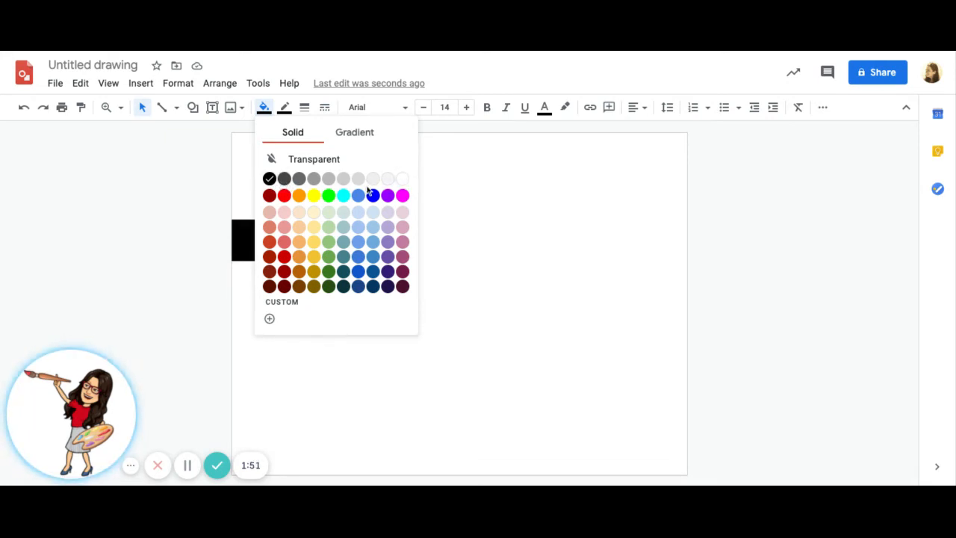
left_click(283, 180)
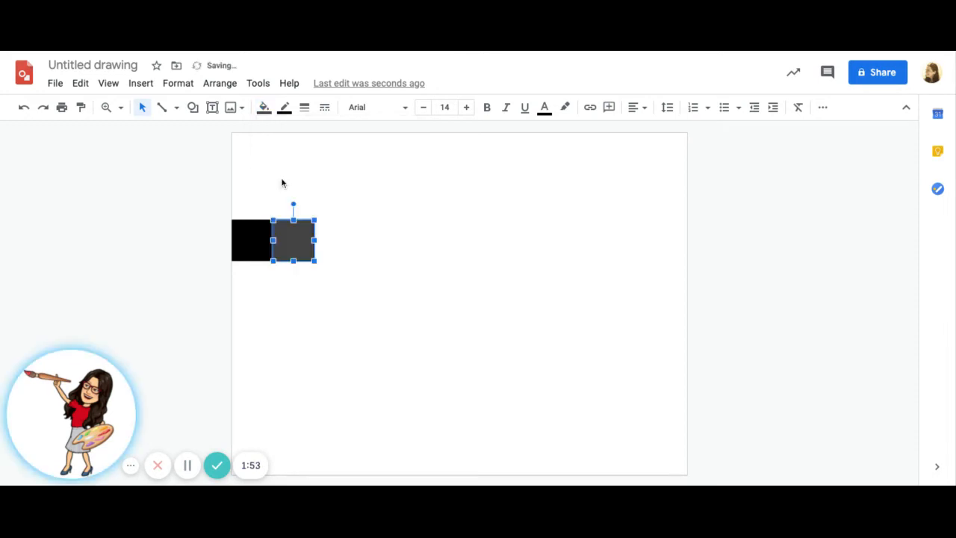
left_click(286, 283)
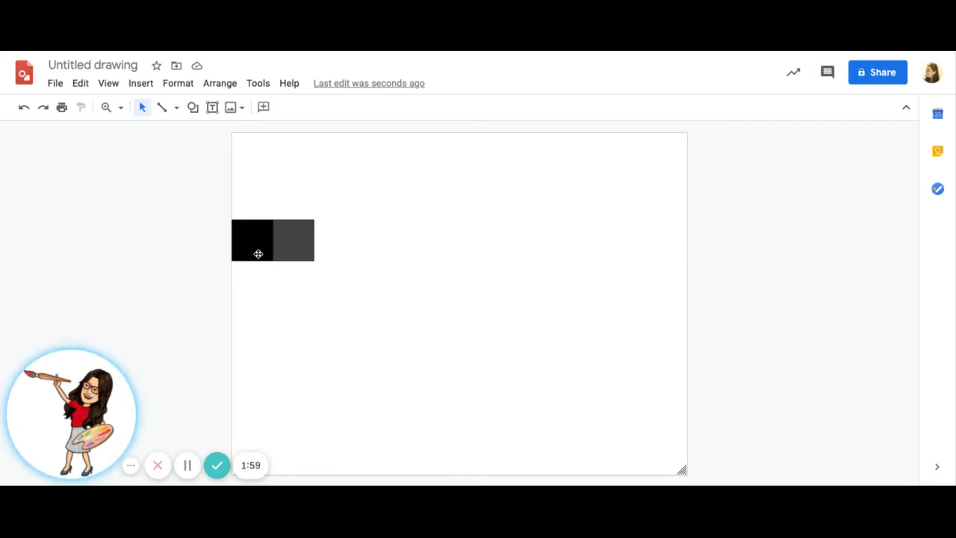
Duplicate the dark grey second square and align the copy against its right side as the third square.
left_click(307, 245)
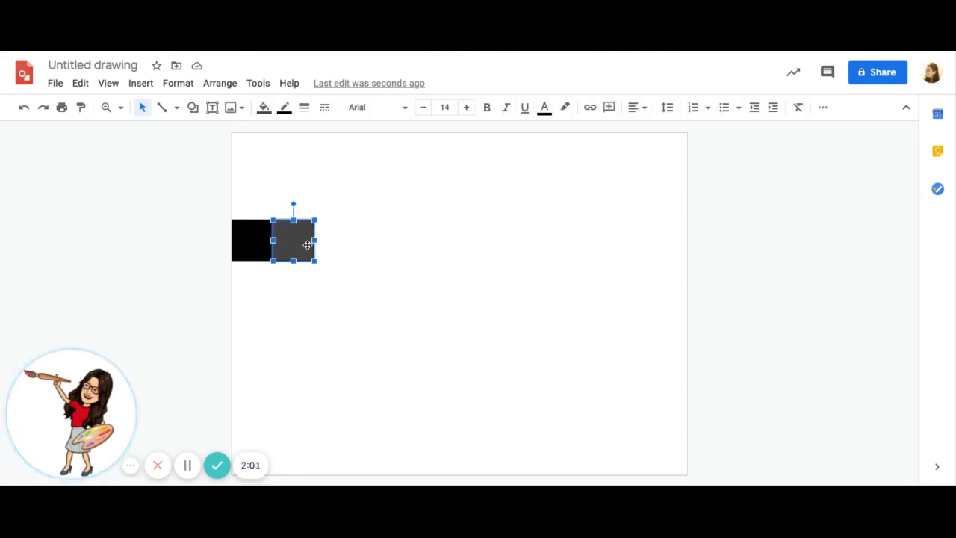
right_click(305, 243)
left_click(353, 155)
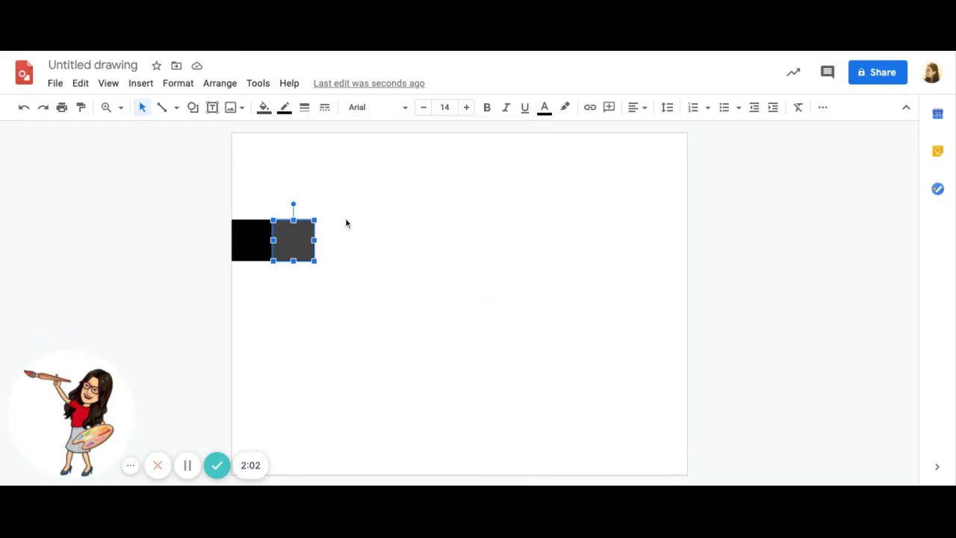
right_click(337, 249)
left_click(376, 304)
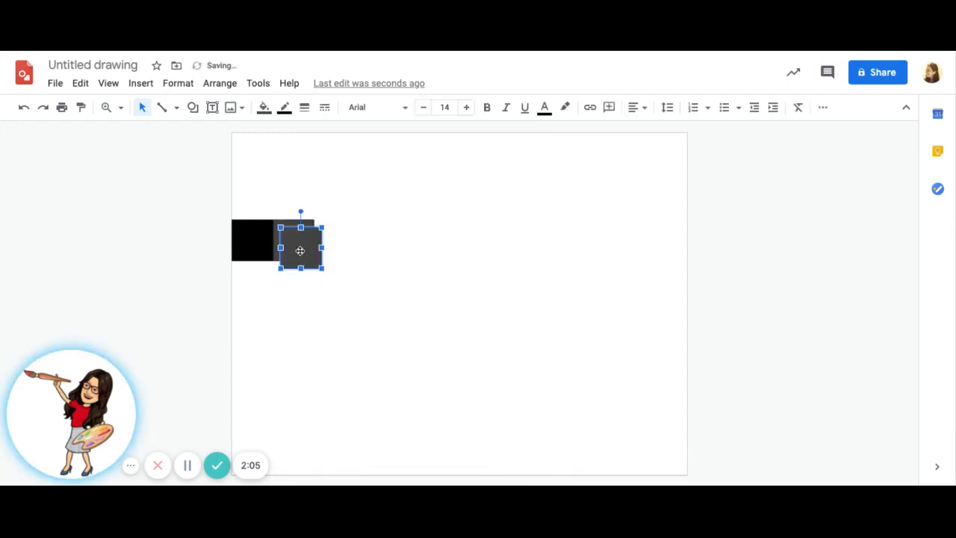
left_click_drag(299, 249, 332, 240)
left_click(337, 283)
Fill the third square with the next lighter grey, the third shade in the greyscale row.
left_click(338, 244)
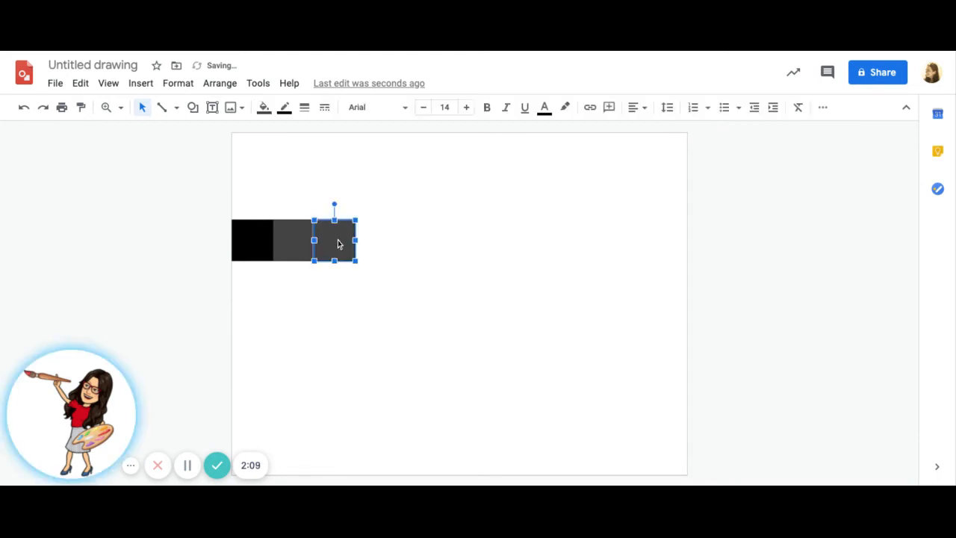
left_click(263, 107)
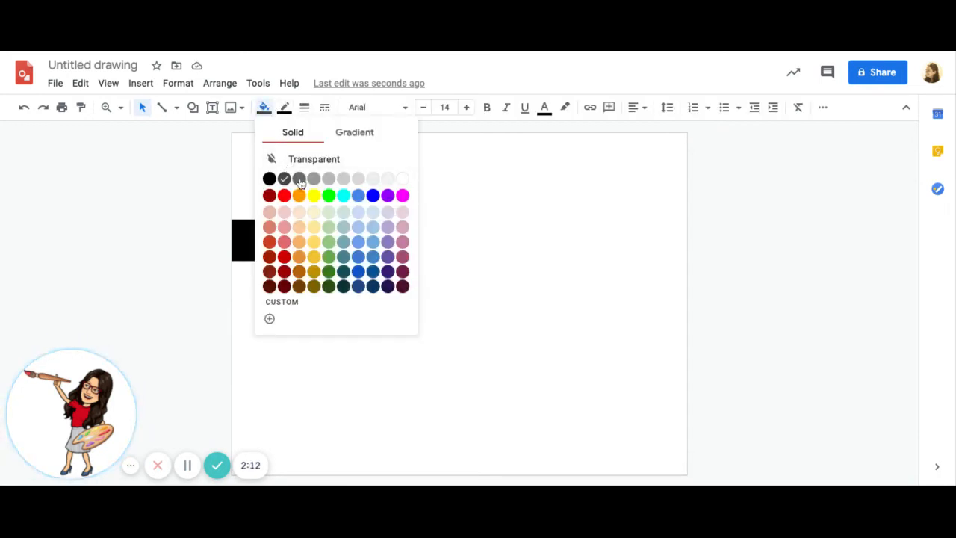
left_click(299, 182)
left_click(317, 292)
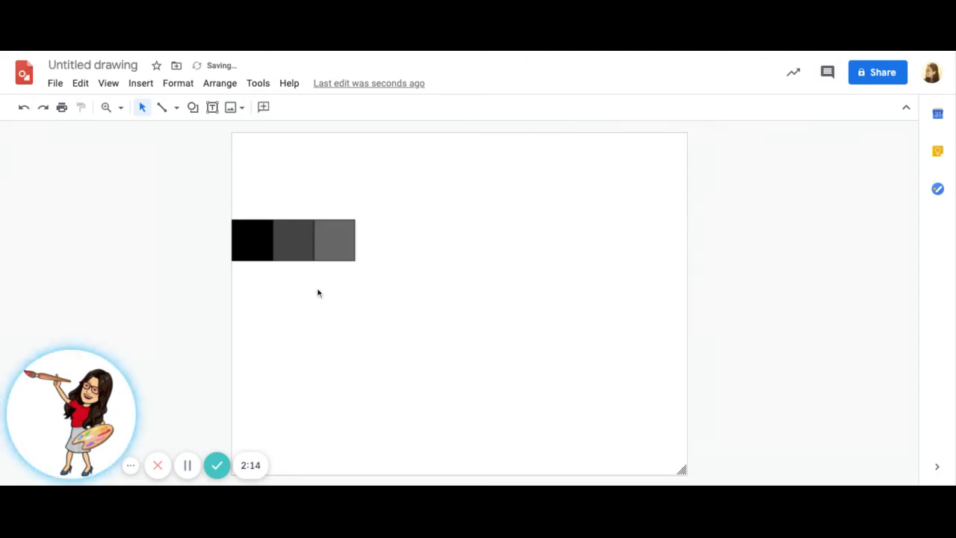
Duplicate the third grey square and align the copy against its right side as the fourth square.
left_click(340, 249)
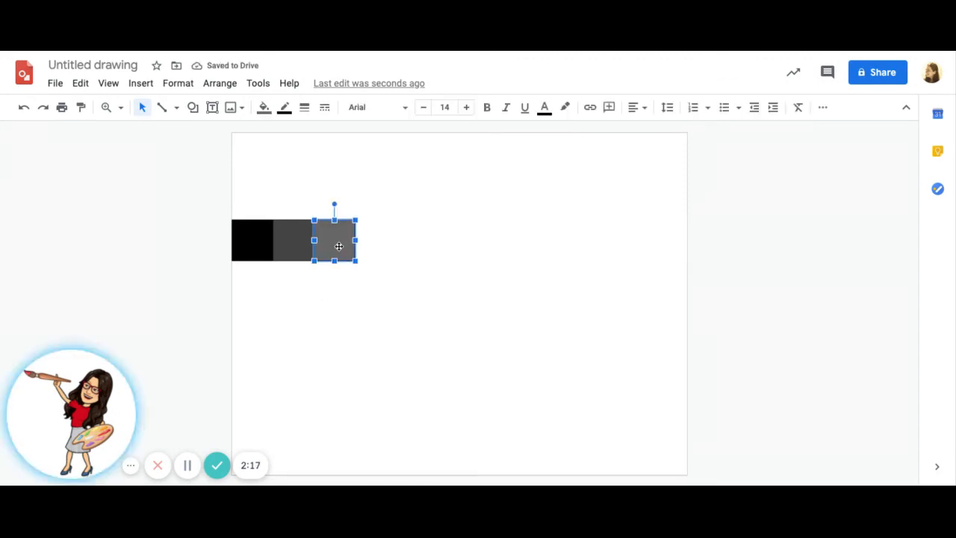
right_click(339, 246)
left_click(371, 155)
right_click(371, 240)
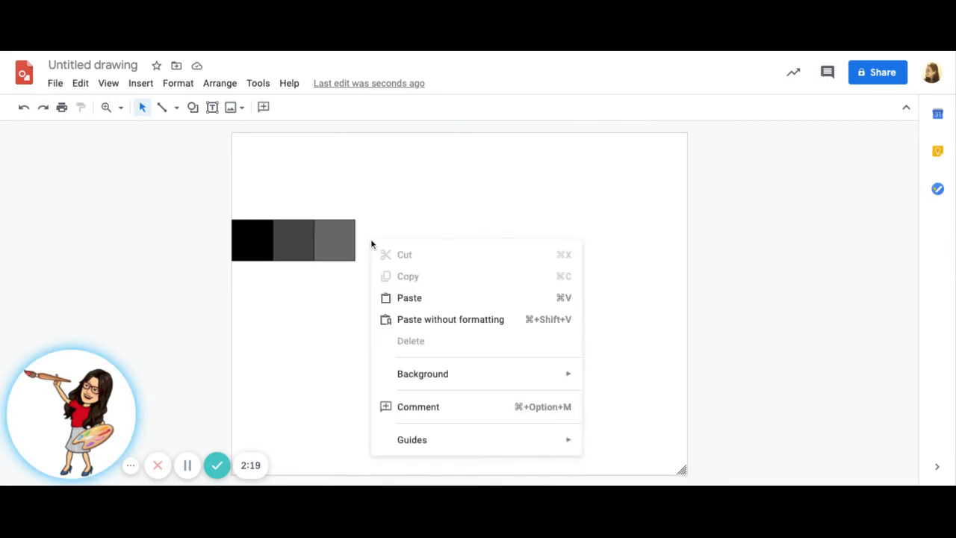
left_click(408, 298)
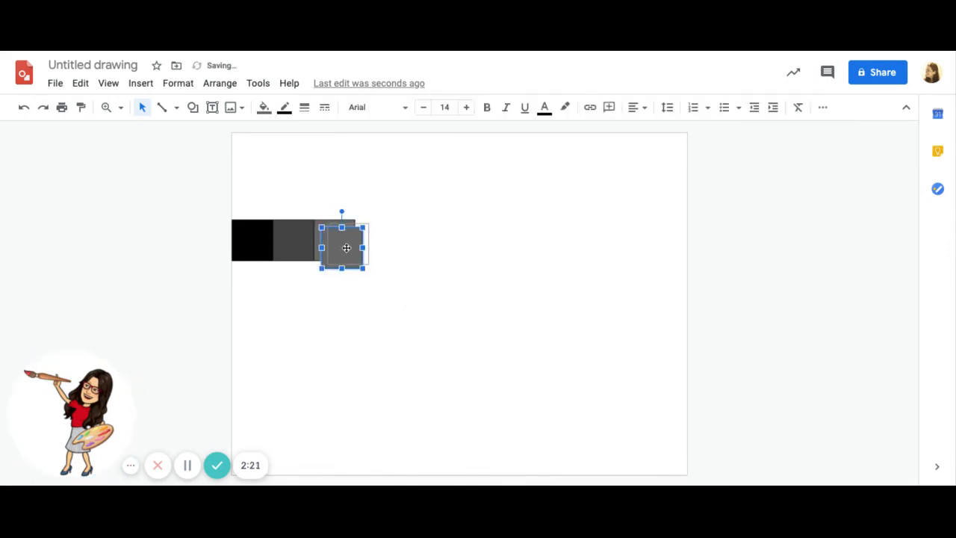
left_click_drag(346, 248, 379, 245)
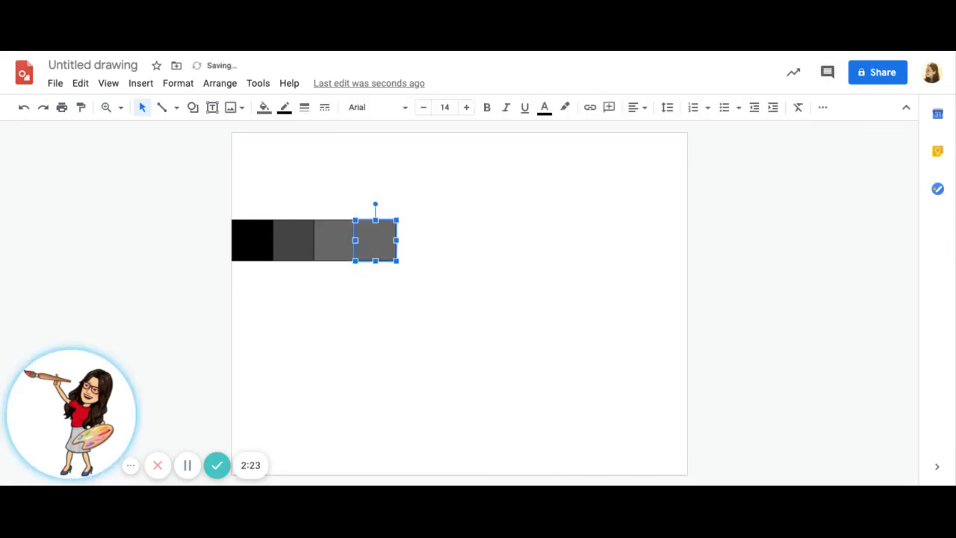
Fill the fourth square with the fourth shade in the greyscale row, a medium grey.
left_click(264, 108)
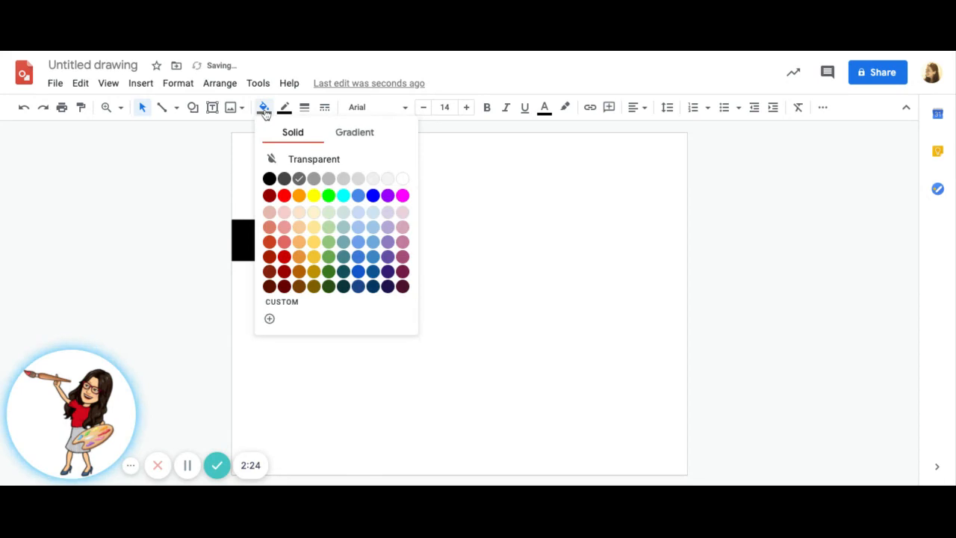
left_click(313, 178)
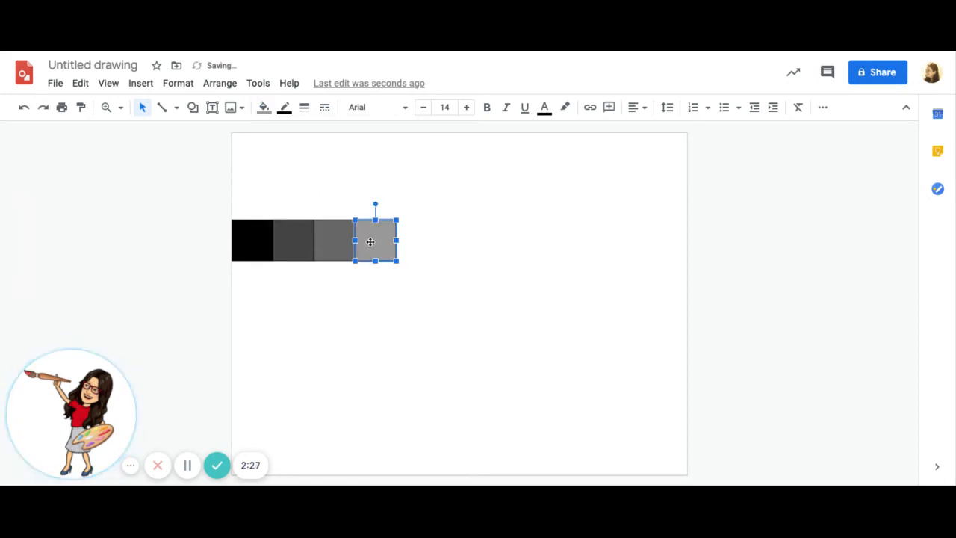
left_click(365, 275)
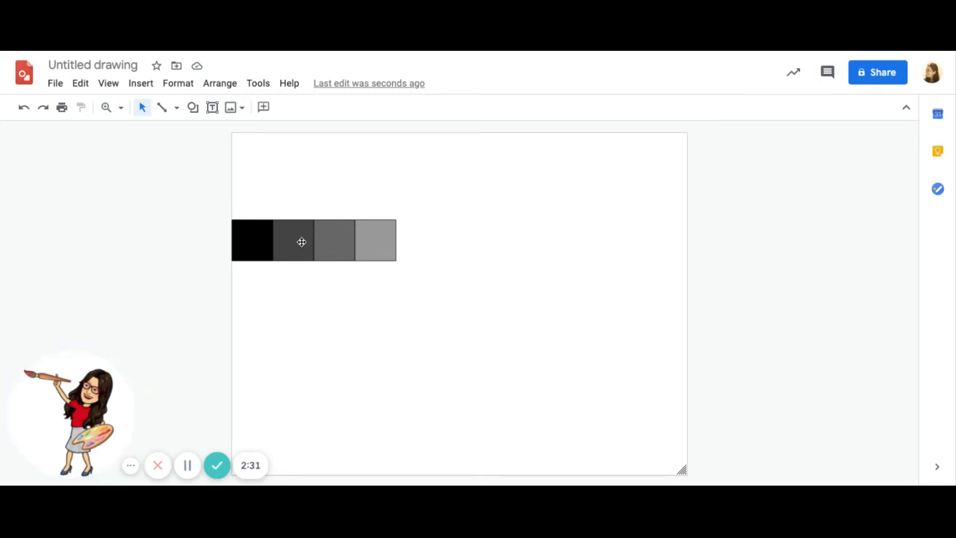
Duplicate the fourth grey square and align the copy against its right side as the fifth square.
left_click(380, 237)
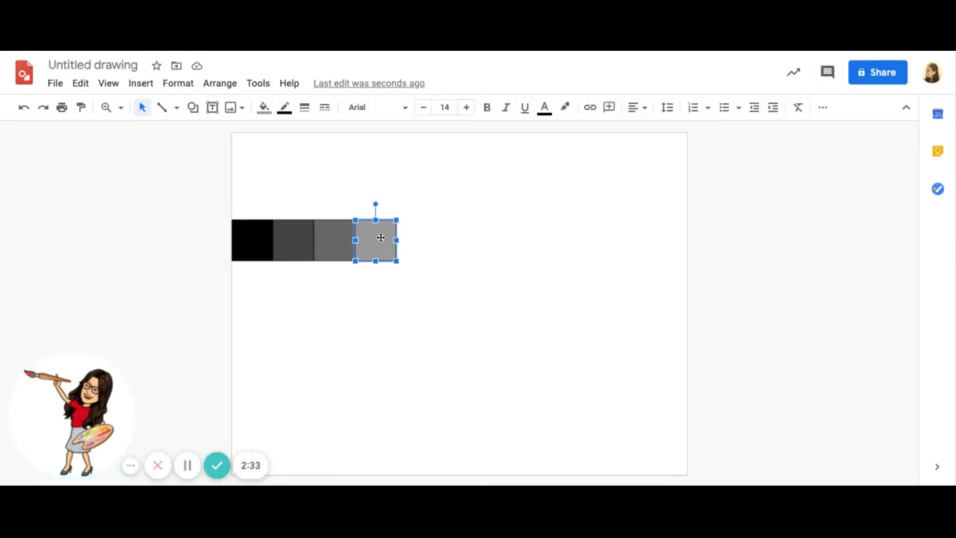
right_click(379, 237)
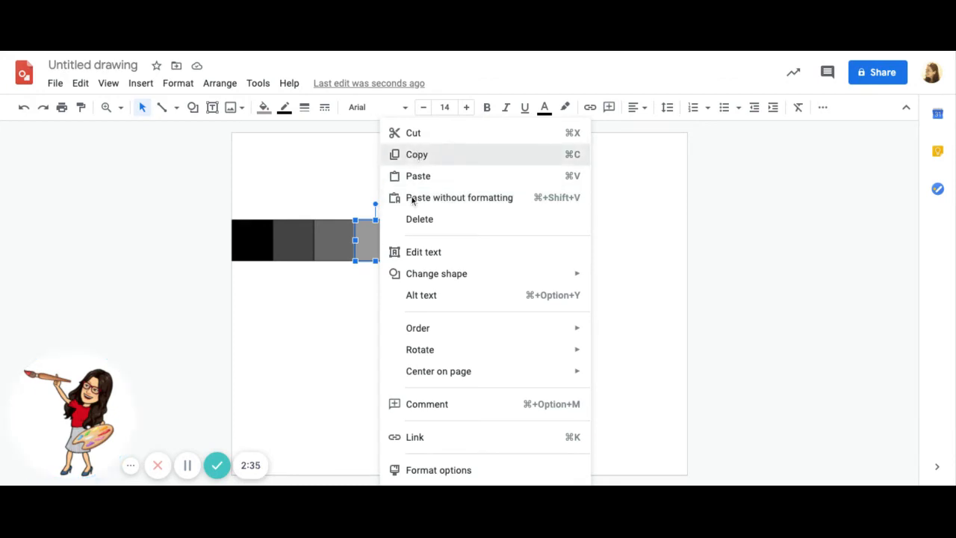
left_click(416, 154)
right_click(401, 247)
left_click(433, 303)
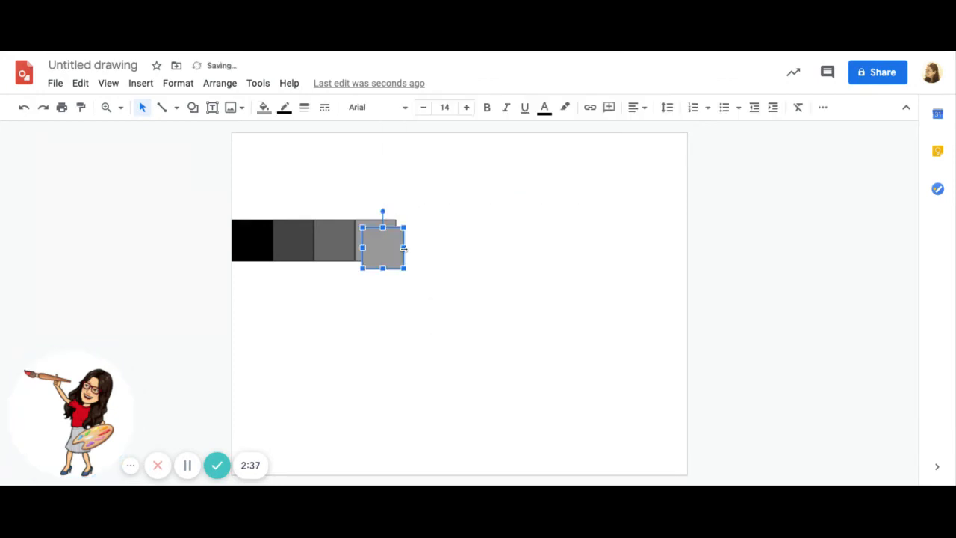
left_click_drag(384, 243, 418, 236)
Fill the fifth square with the fifth shade in the greyscale row, a lighter grey, and keep it selected.
left_click(264, 109)
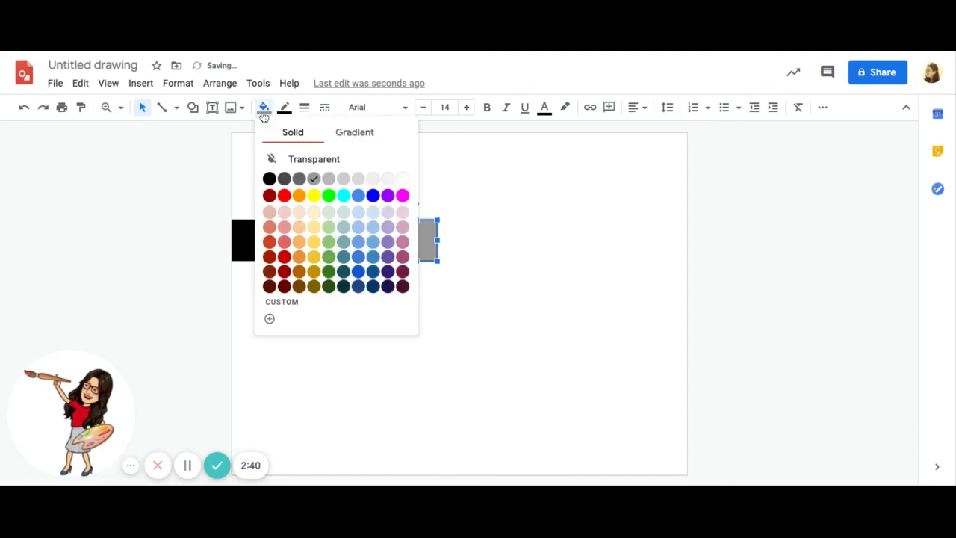
left_click(330, 183)
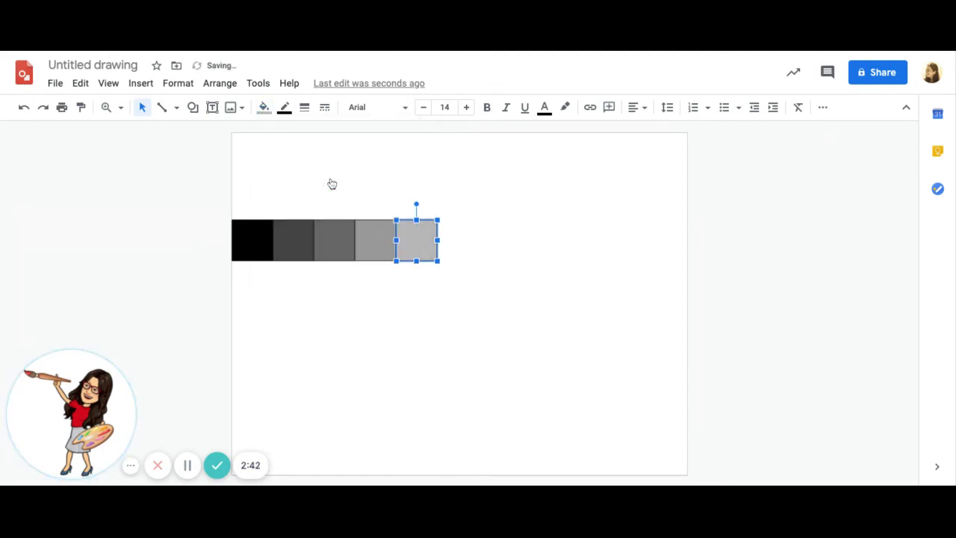
left_click(442, 233)
left_click(422, 240)
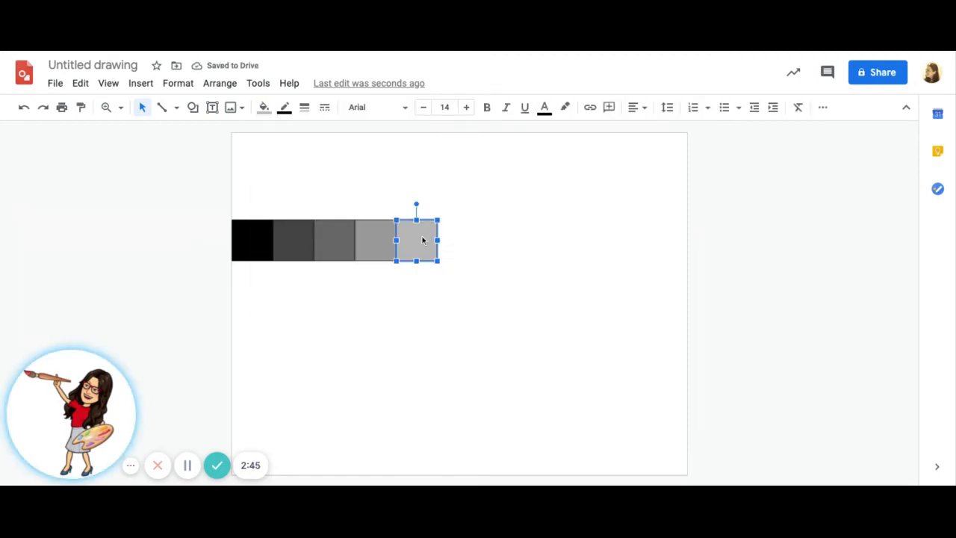
Duplicate the fifth square, align the copy against its right side as the sixth, and fill it with the sixth greyscale shade.
right_click(424, 240)
left_click(459, 154)
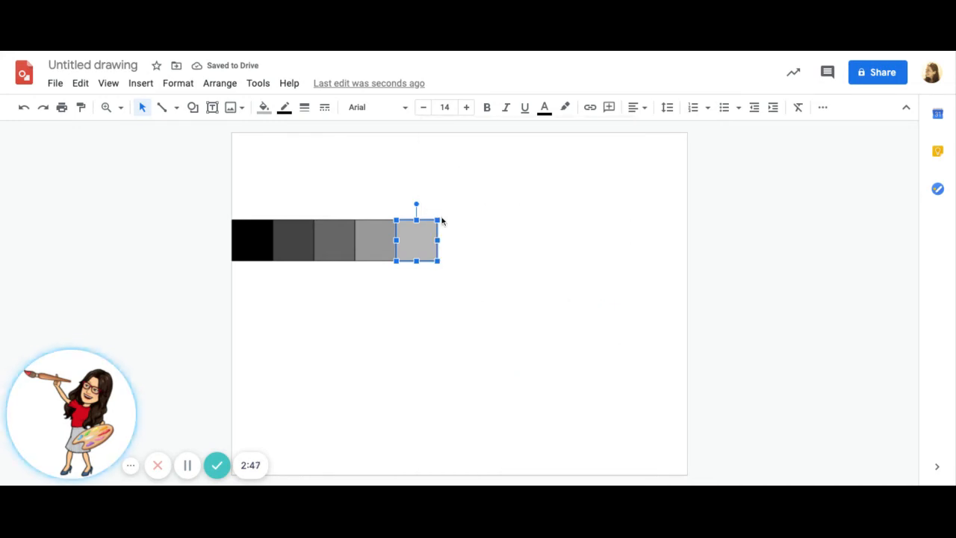
right_click(446, 234)
left_click(482, 291)
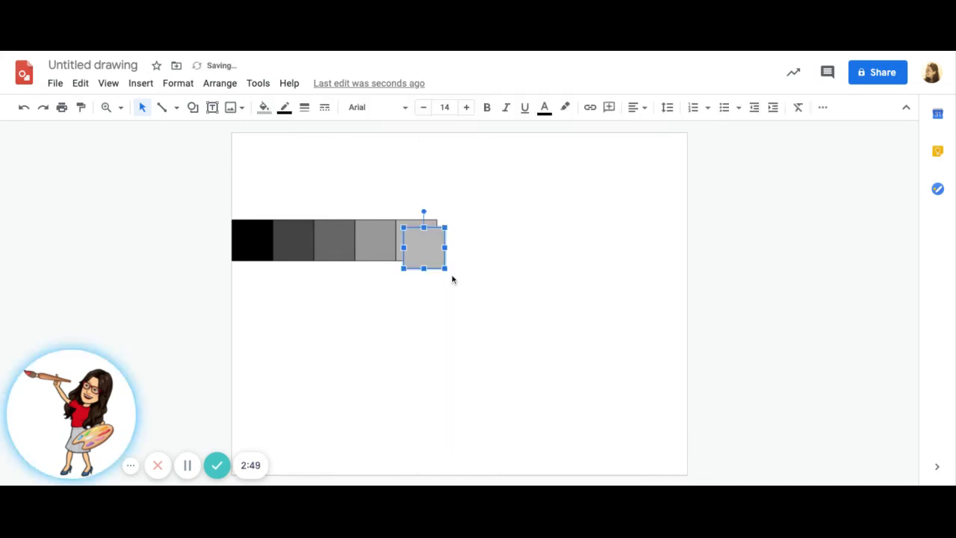
left_click_drag(427, 258, 463, 254)
left_click(265, 108)
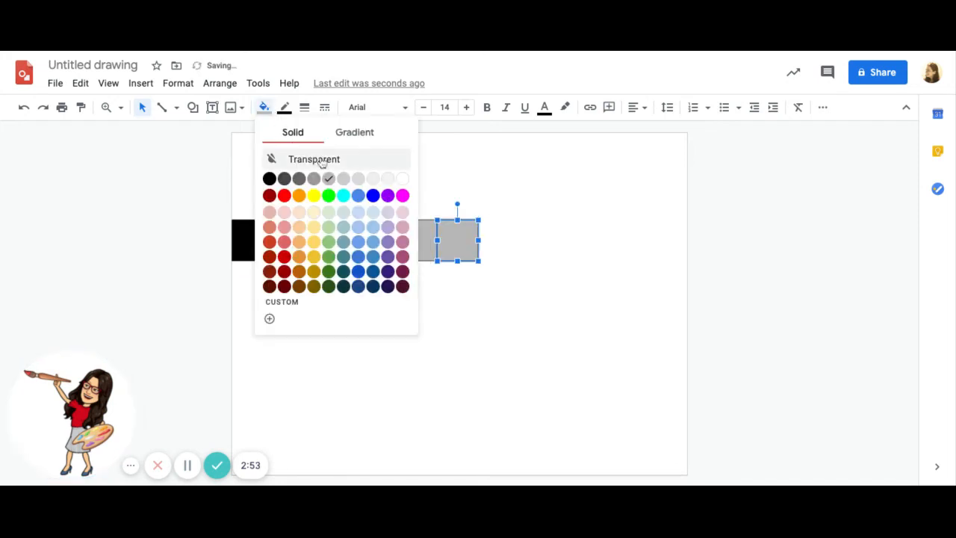
left_click(344, 178)
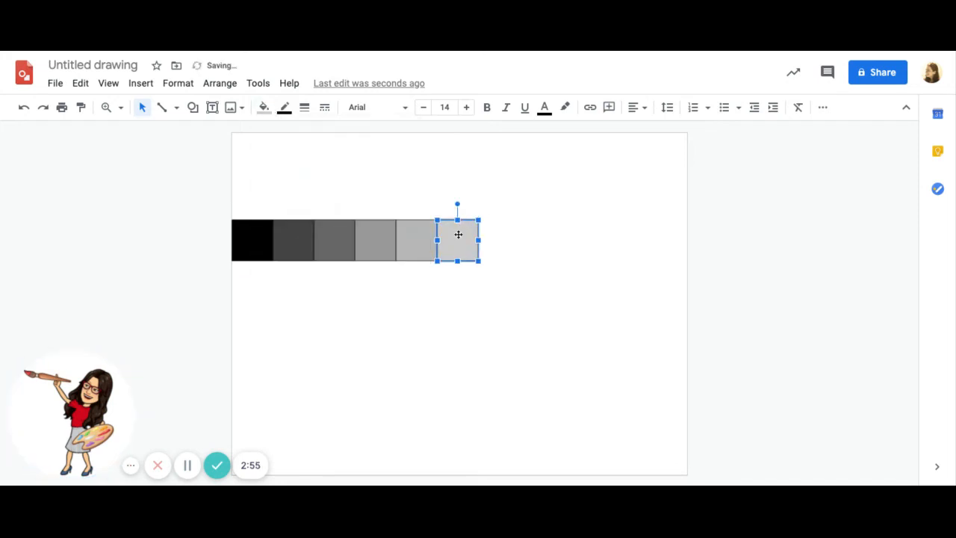
Duplicate the sixth square, align the copy against its right side as the seventh, and fill it with the seventh greyscale shade.
right_click(457, 235)
left_click(498, 155)
right_click(493, 245)
left_click(530, 300)
left_click_drag(479, 252, 505, 247)
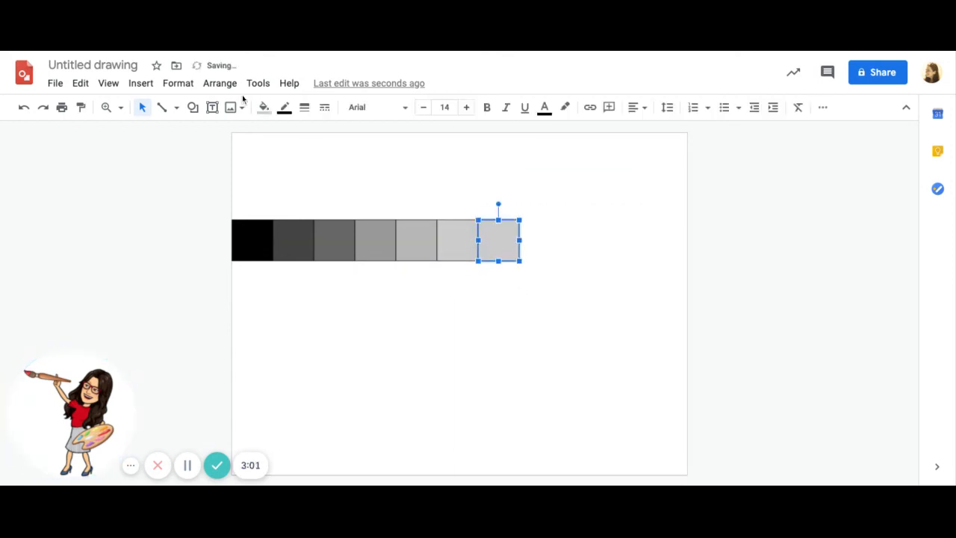
left_click(264, 108)
left_click(362, 178)
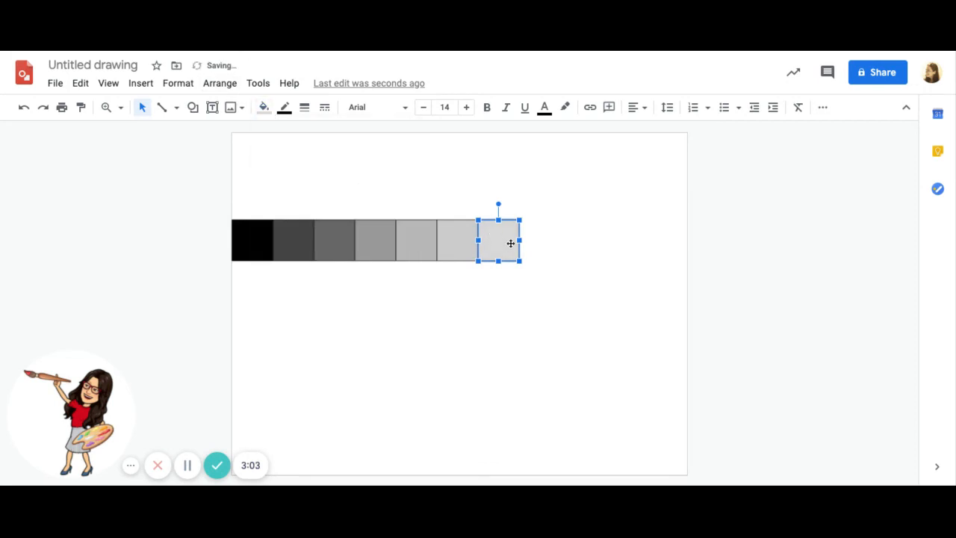
Duplicate the seventh square, align the copy against its right side as the eighth, and fill it with the eighth greyscale shade.
right_click(511, 243)
left_click(546, 156)
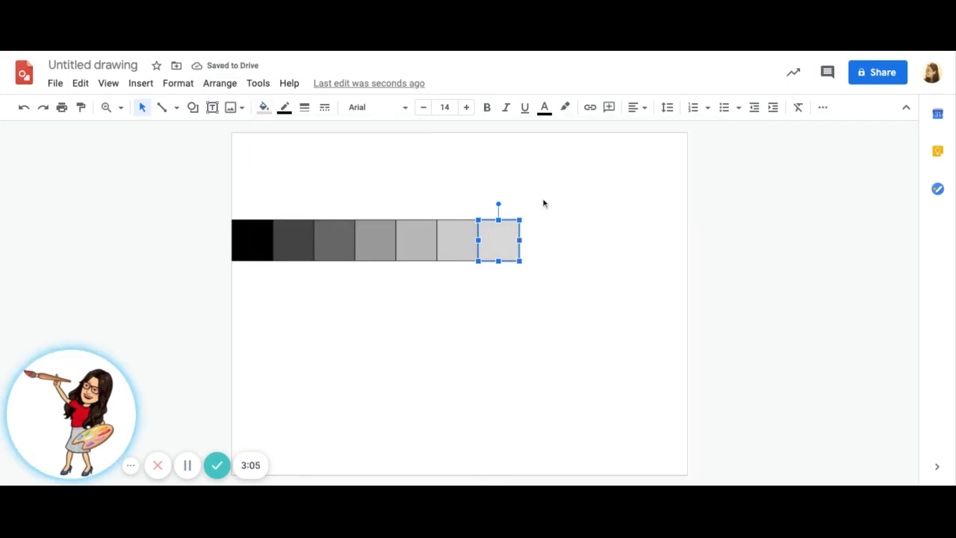
right_click(533, 235)
left_click(568, 293)
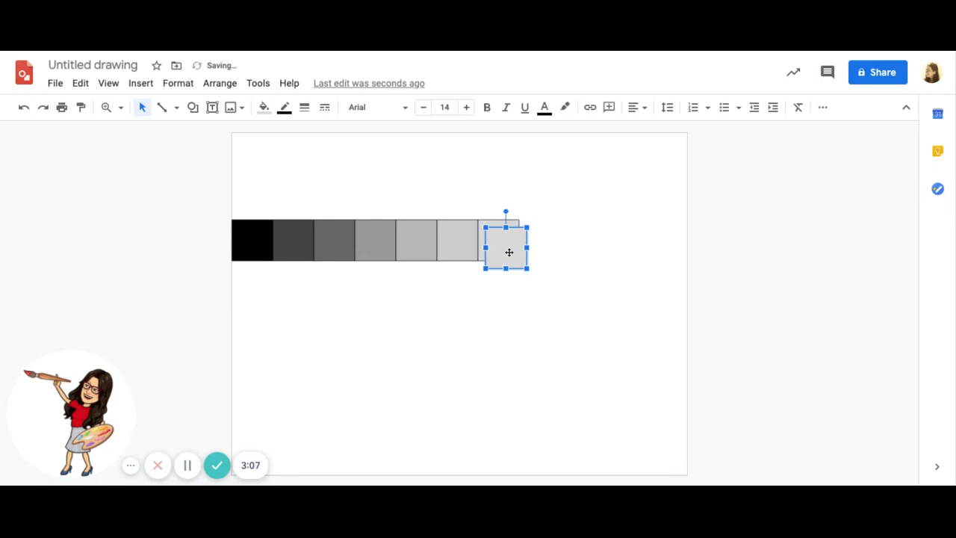
left_click_drag(508, 252, 542, 245)
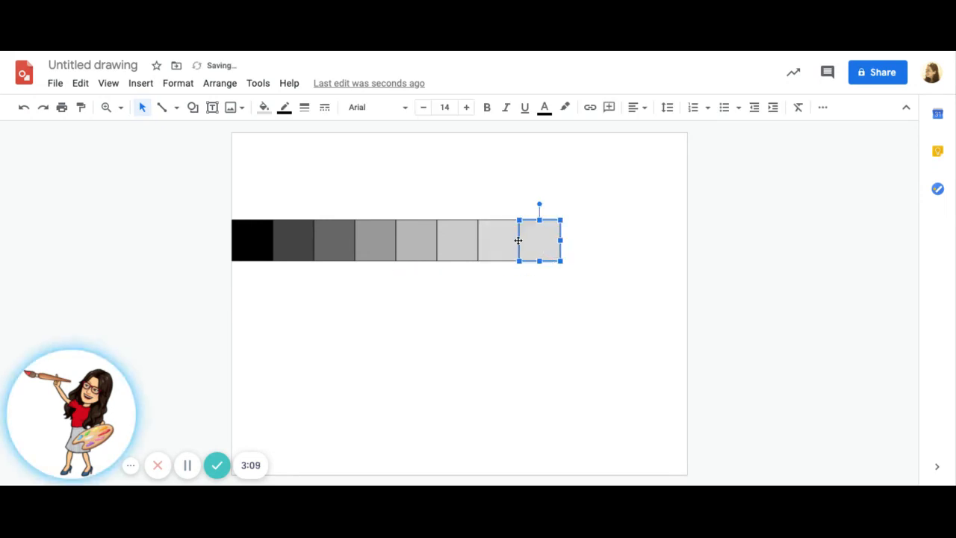
left_click(264, 106)
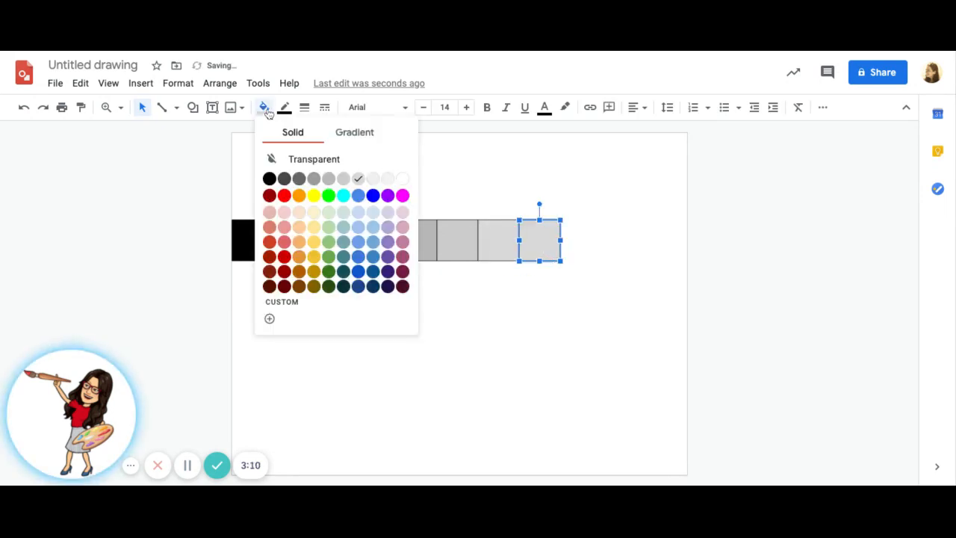
left_click(365, 179)
Duplicate the eighth square, align the copy against its right side as the ninth, and fill it with the ninth greyscale shade.
left_click(565, 244)
left_click(554, 243)
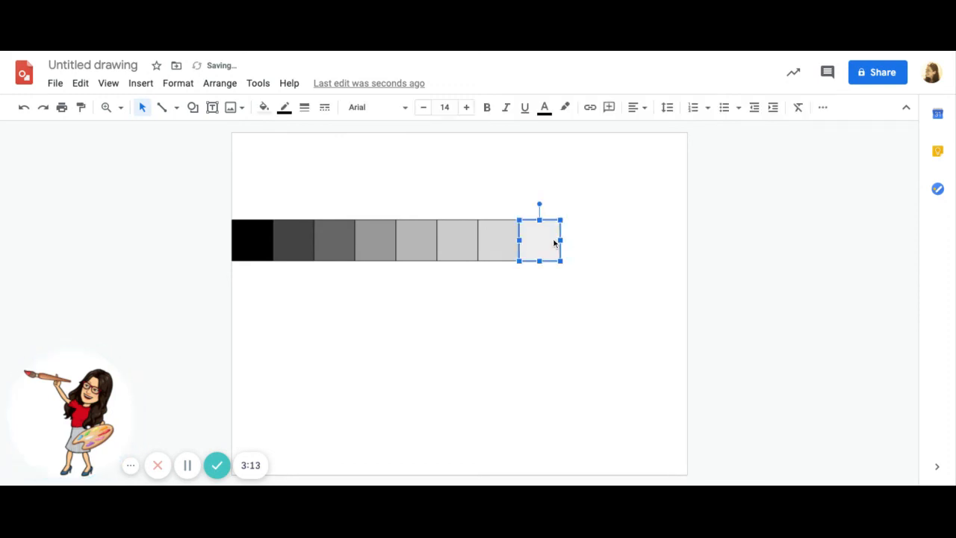
right_click(550, 245)
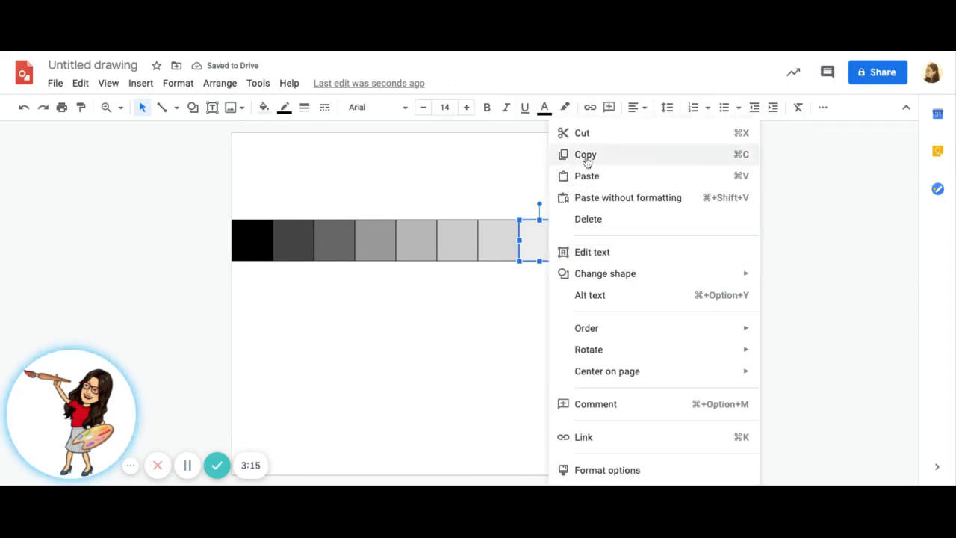
left_click(586, 154)
right_click(571, 245)
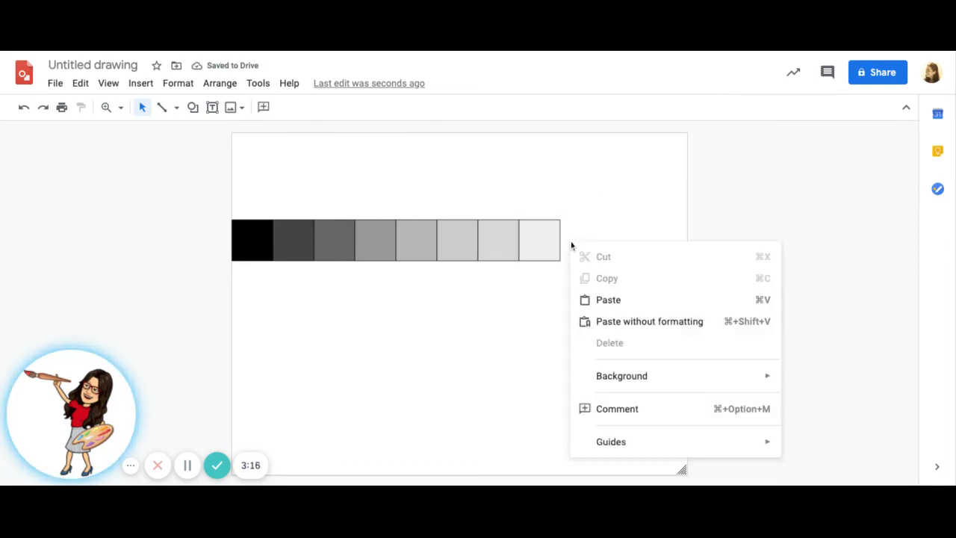
left_click(606, 299)
left_click_drag(538, 250, 571, 242)
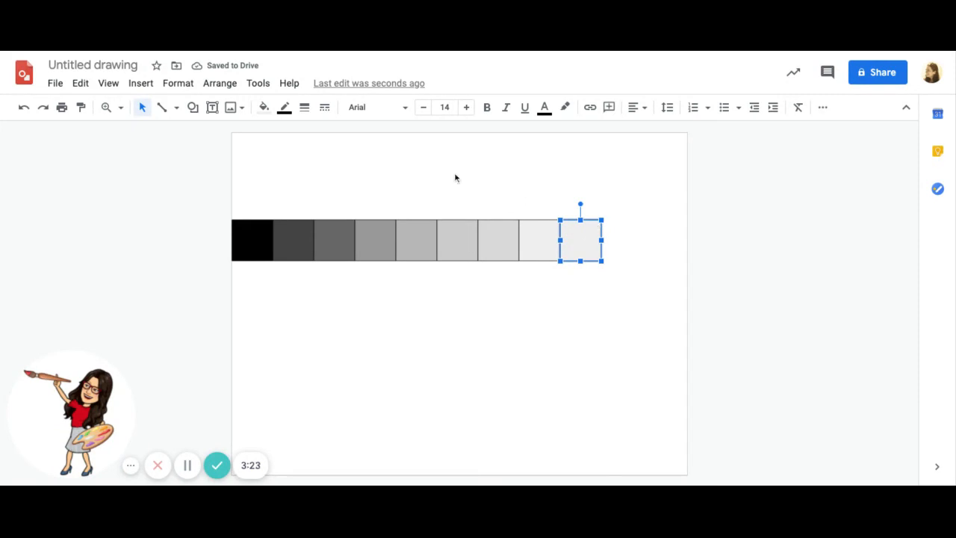
left_click(264, 106)
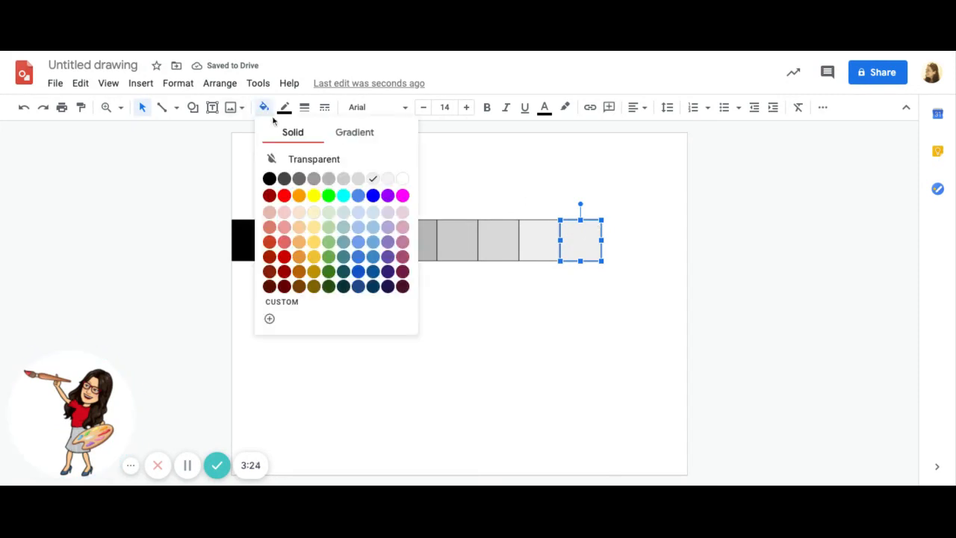
left_click(387, 181)
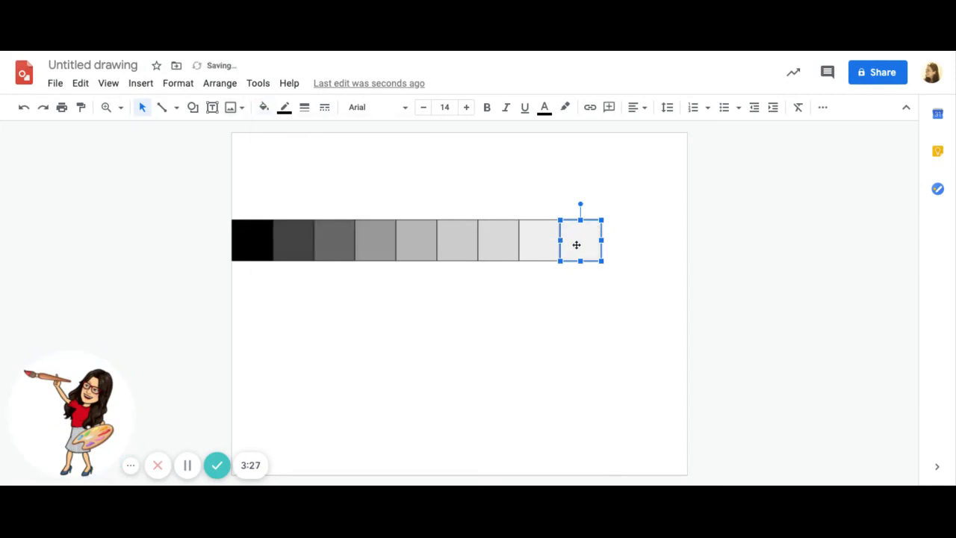
Duplicate the ninth square, align the copy against its right side as the tenth, fill it with white, and deselect it.
right_click(576, 245)
left_click(618, 155)
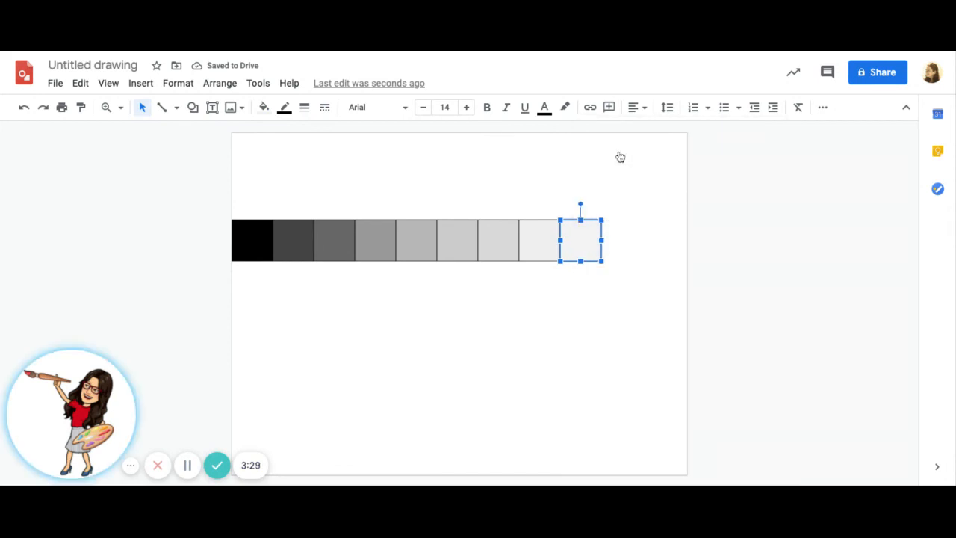
right_click(632, 228)
left_click(665, 281)
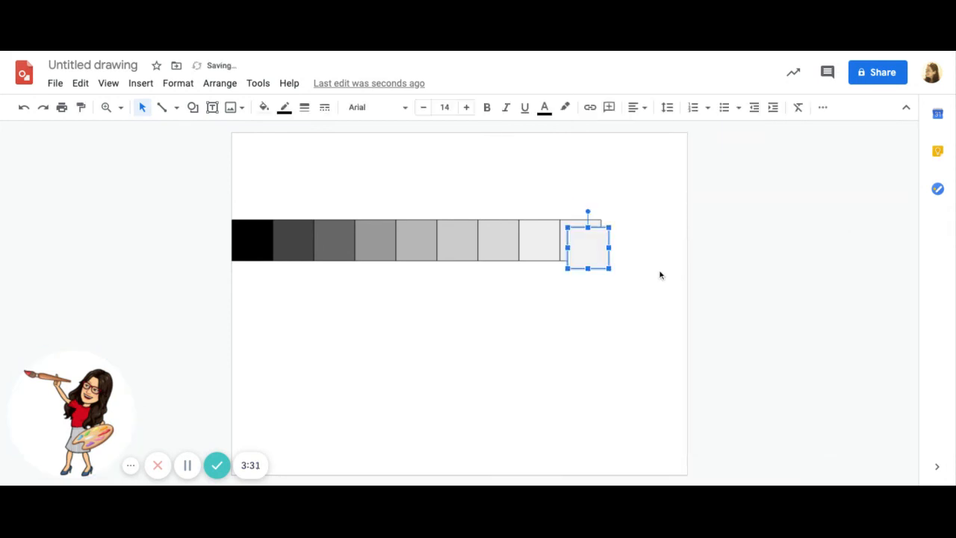
left_click_drag(593, 254, 617, 243)
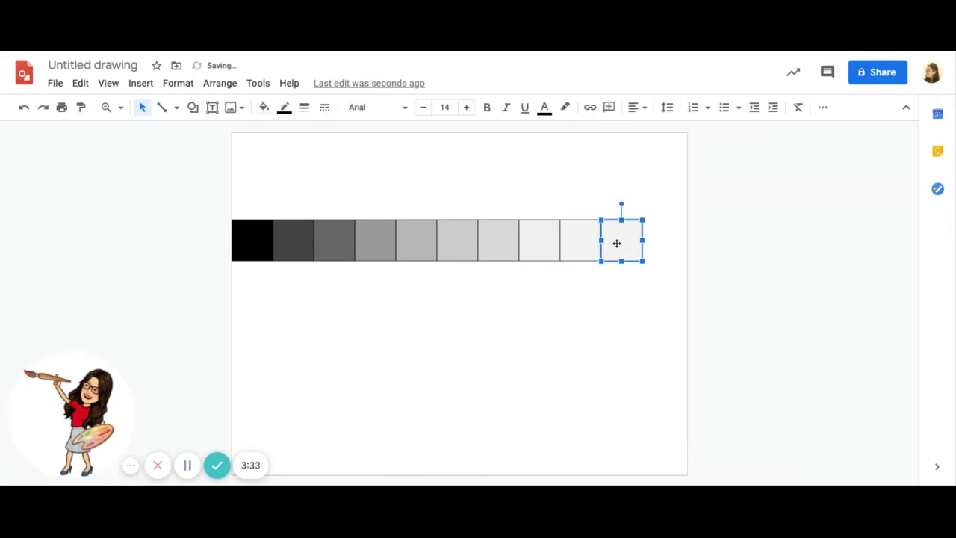
left_click(263, 107)
left_click(401, 179)
left_click(627, 288)
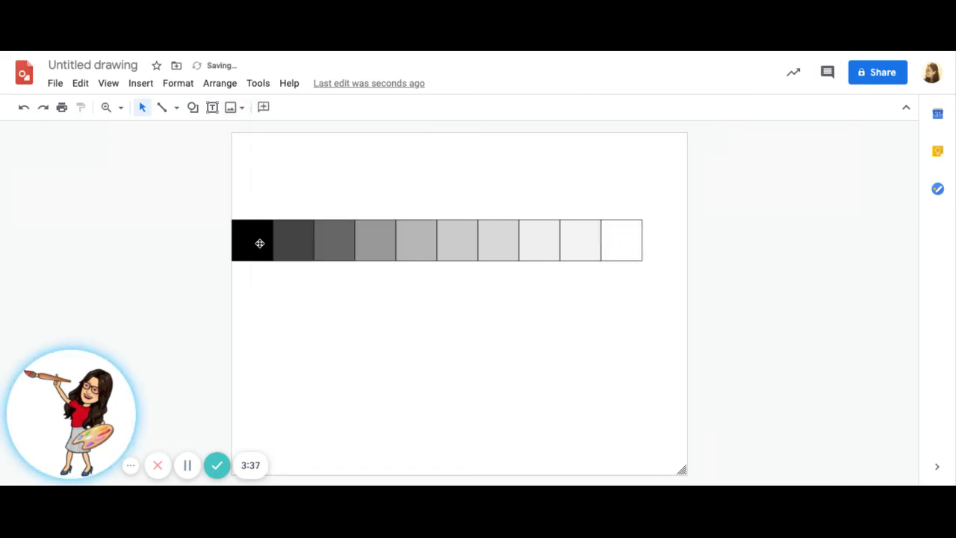